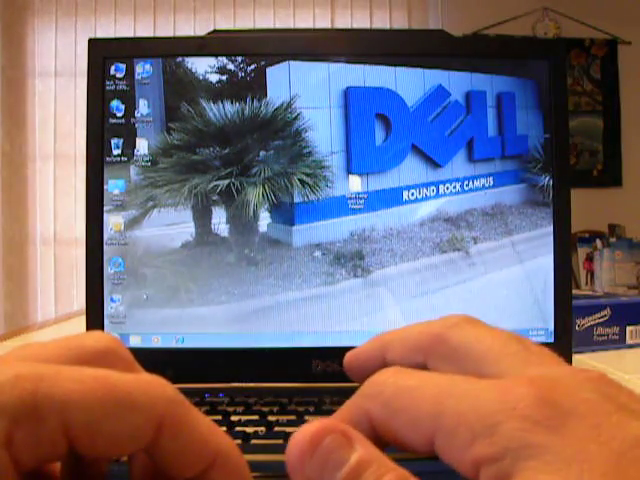
Load the Dell printer's Device Status page by entering its IP address in Internet Explorer.
{"action": "key", "text": "super+1"}
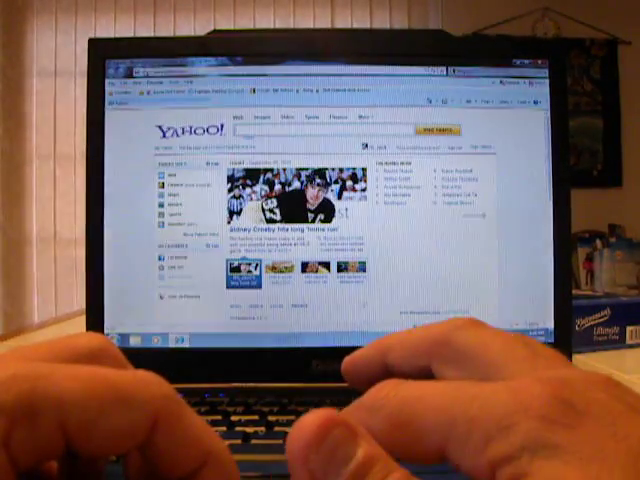
{"action": "type", "text": "w"}
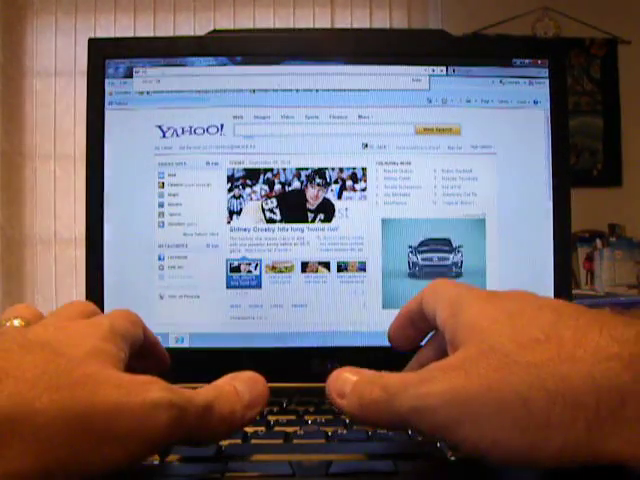
{"action": "key", "text": "Escape"}
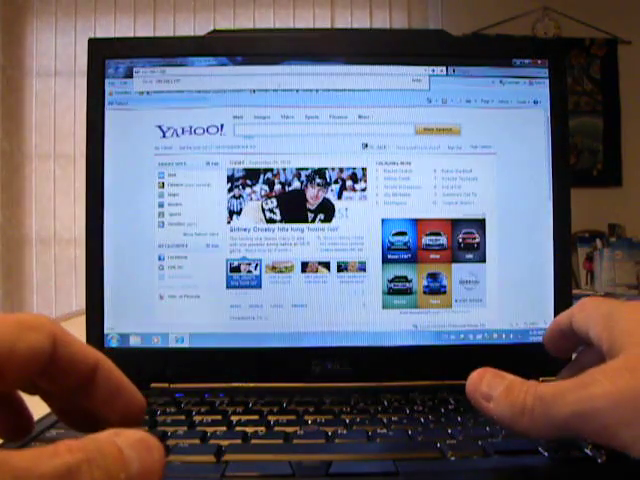
{"action": "key", "text": "Return"}
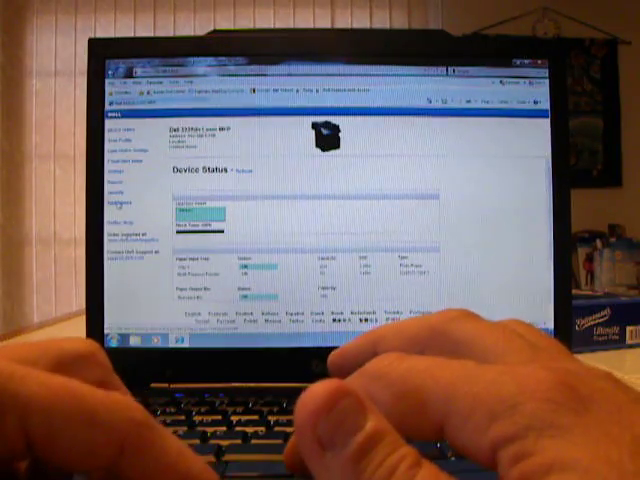
Launch the VNC Agent from Applications > Remote Operator Panel to reach its authentication page.
{"action": "left_click", "coordinate": [118, 203]}
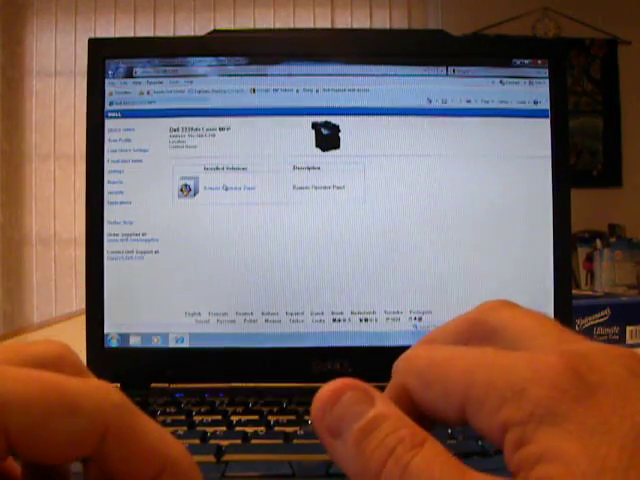
{"action": "left_click", "coordinate": [230, 189]}
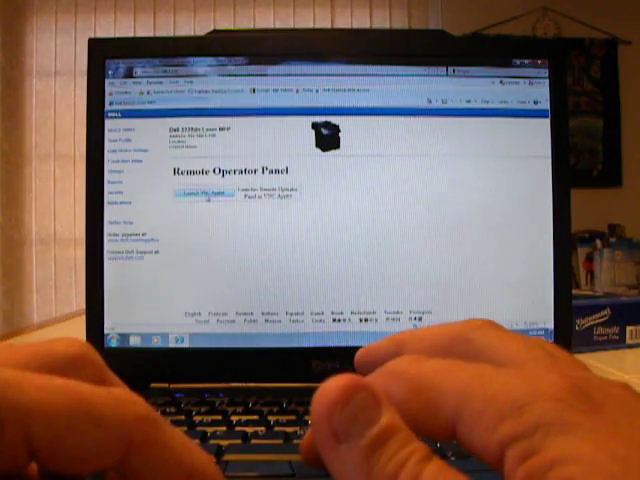
{"action": "left_click", "coordinate": [208, 196]}
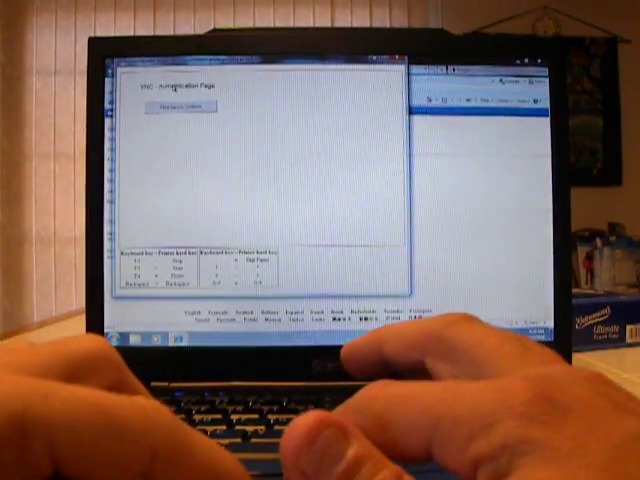
Connect to the printer's remote control panel and step through its home screen functions toward Copy.
{"action": "left_click", "coordinate": [176, 109]}
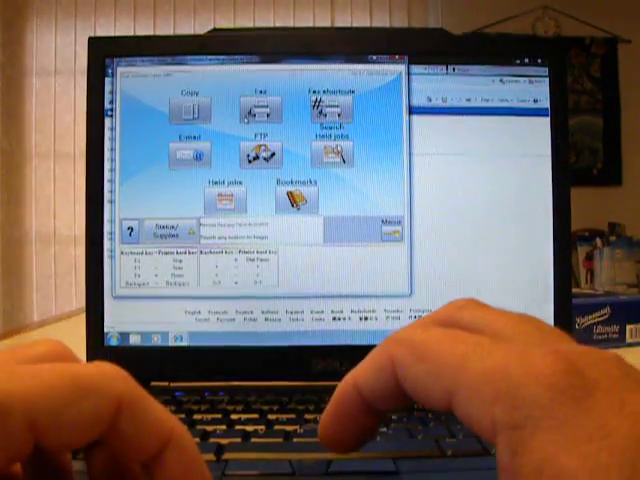
{"action": "key", "text": "Tab"}
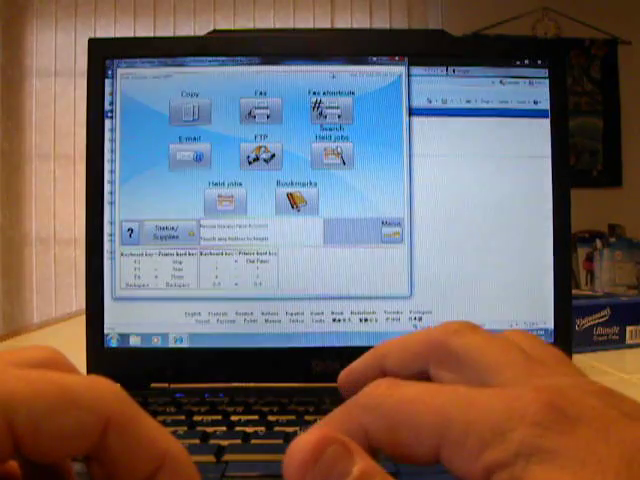
{"action": "key", "text": "Tab"}
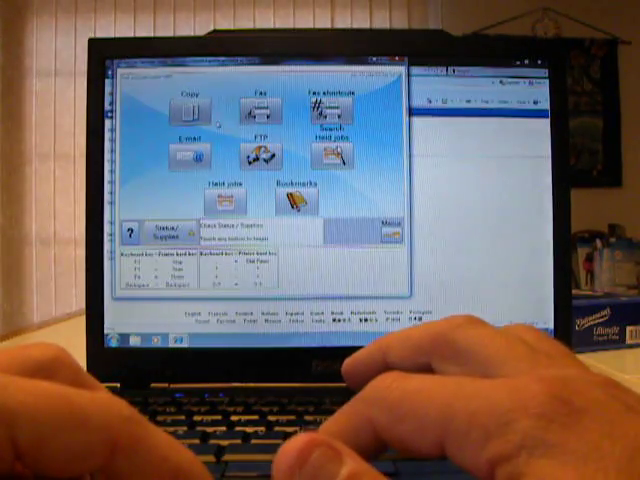
{"action": "key", "text": "Tab"}
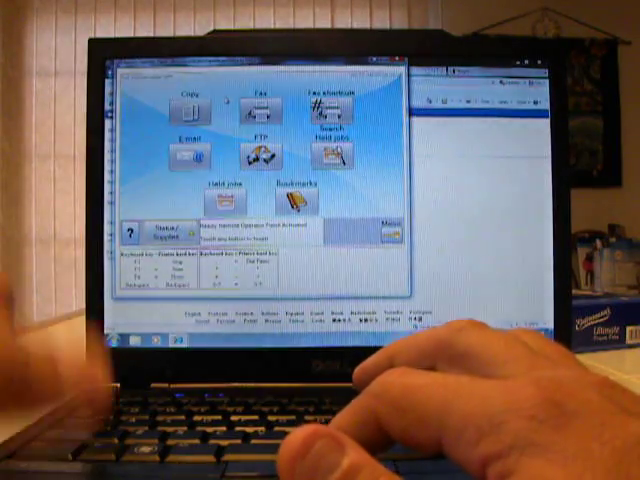
{"action": "key", "text": "Tab"}
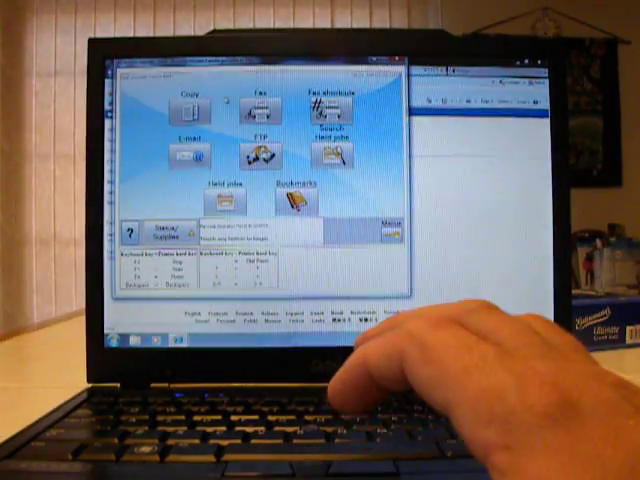
{"action": "key", "text": "Tab"}
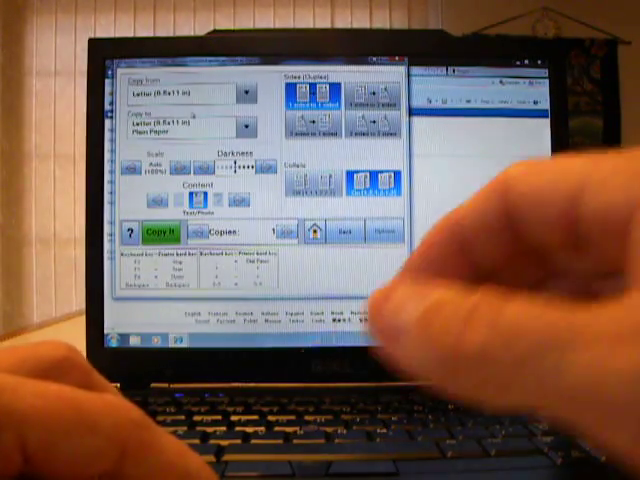
Browse the additional copy options for Text content and 2-sided to 1-sided Sides.
{"action": "key", "text": "Tab"}
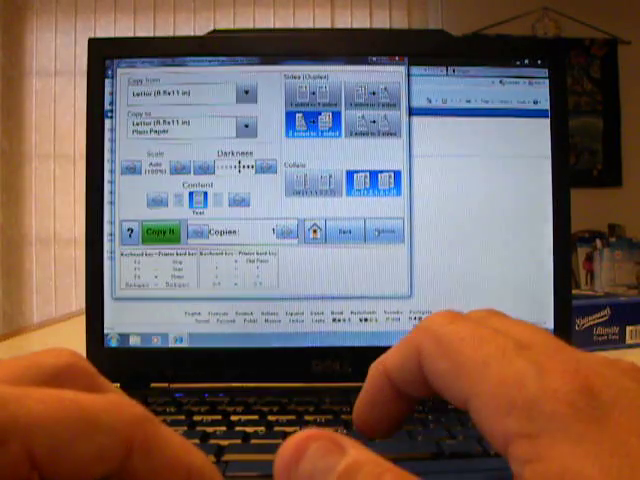
{"action": "key", "text": "Tab"}
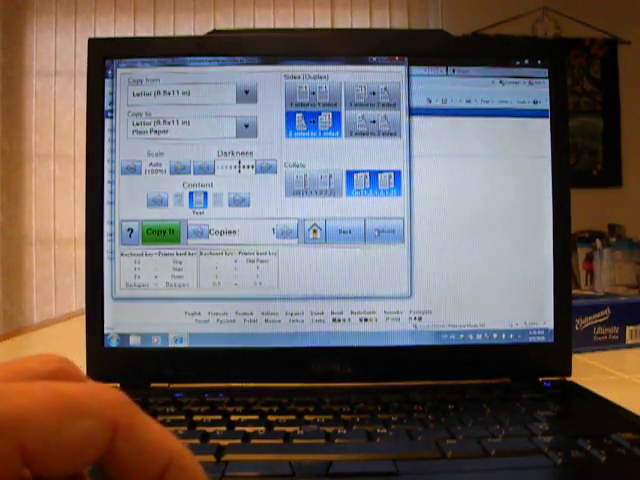
{"action": "key", "text": "Return"}
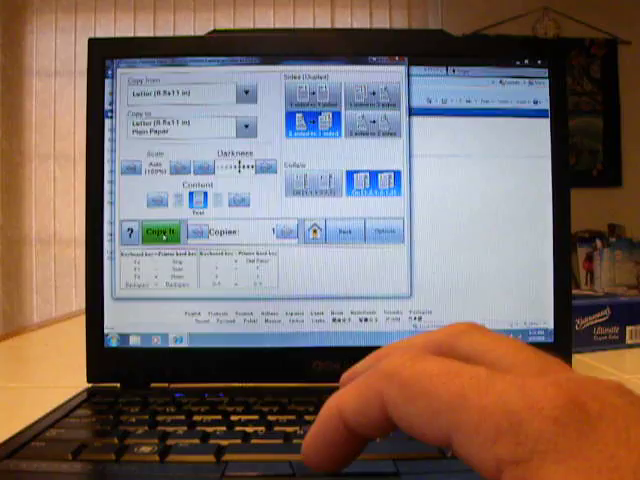
Run the copy job with Copy It and move focus on the panel afterward.
{"action": "left_click", "coordinate": [163, 237]}
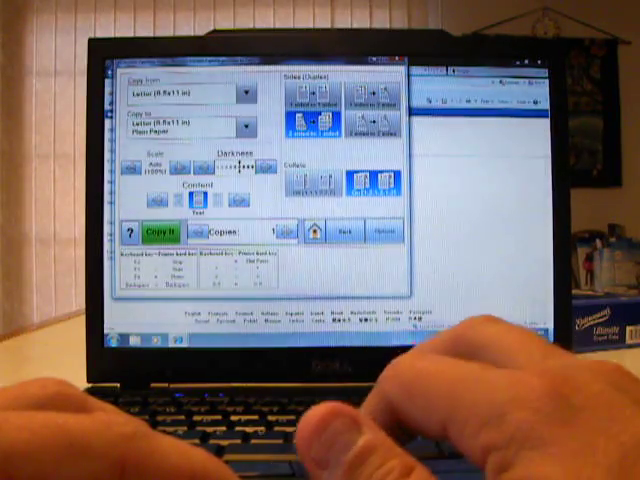
{"action": "key", "text": "Tab"}
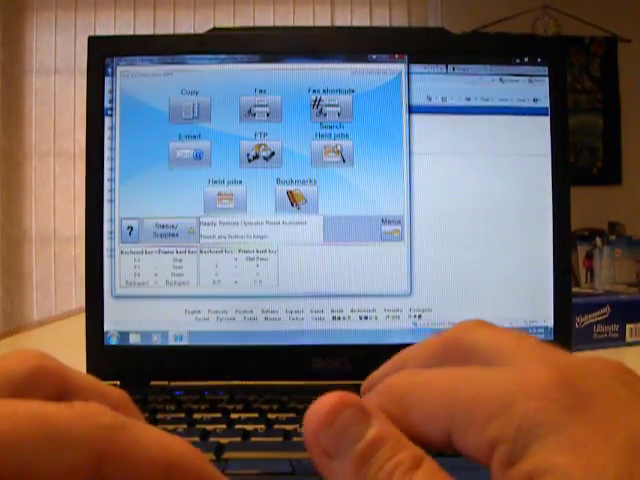
{"action": "key", "text": "Tab"}
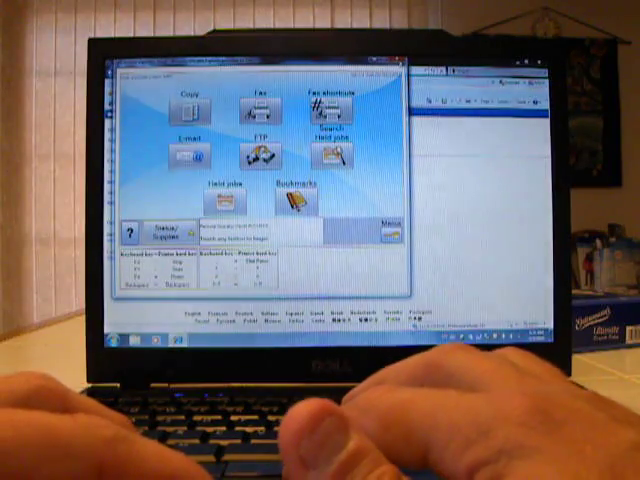
{"action": "key", "text": "Tab"}
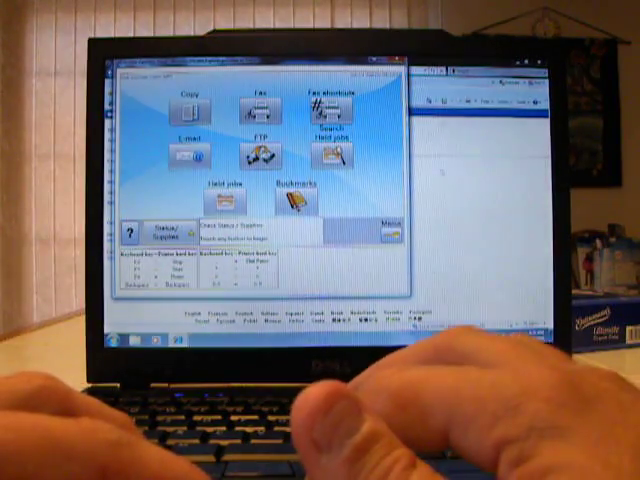